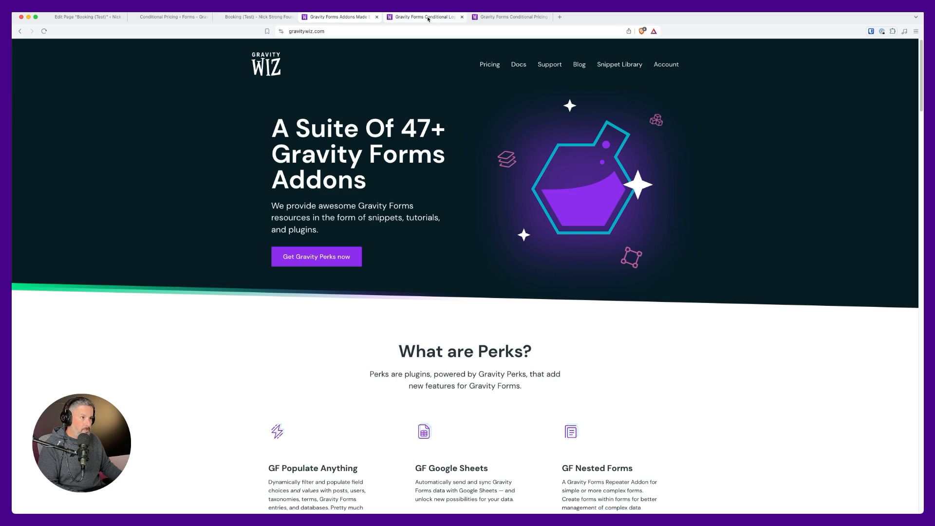
View the Gravity Wiz pages for the Conditional Logic Dates and Conditional Pricing add-ons.
click(427, 17)
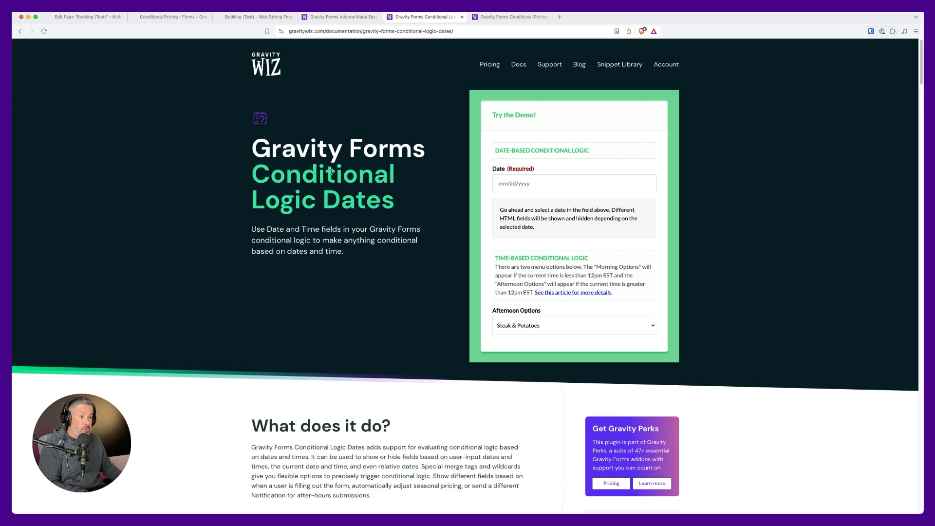
click(518, 17)
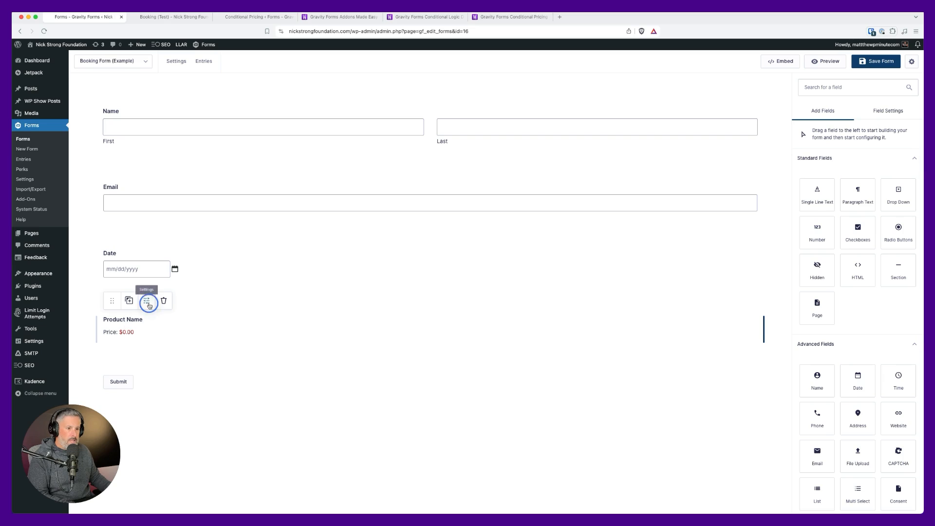
Label the booking form's product field "Golf" and save the form.
click(148, 304)
drag(837, 192, 800, 192)
text(Golf)
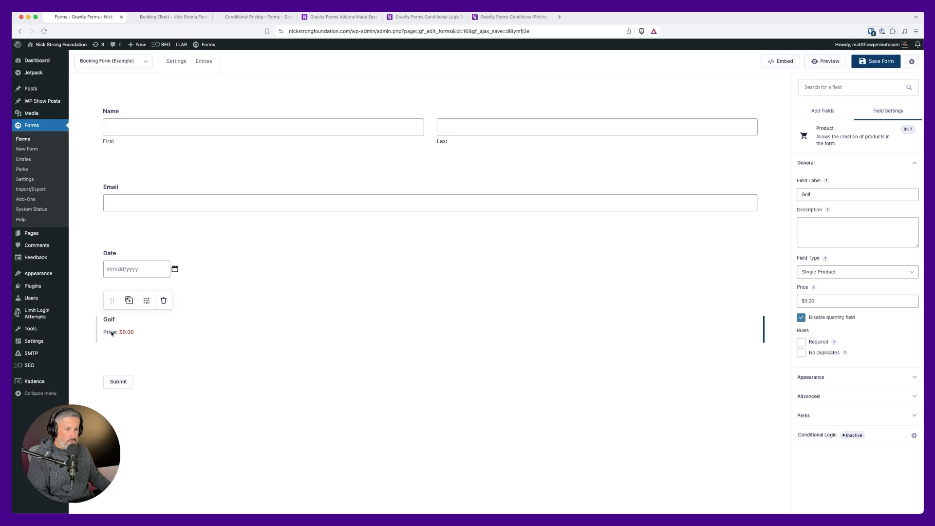
click(879, 61)
Open the booking form's Conditional Pricing settings and examine the Golf product's weekday and weekend pricing levels.
mouse_move(177, 62)
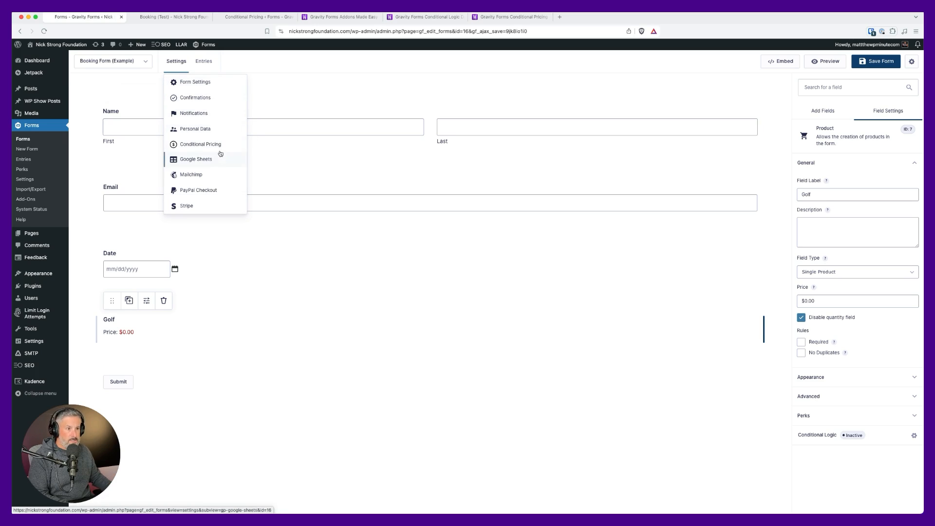
click(199, 146)
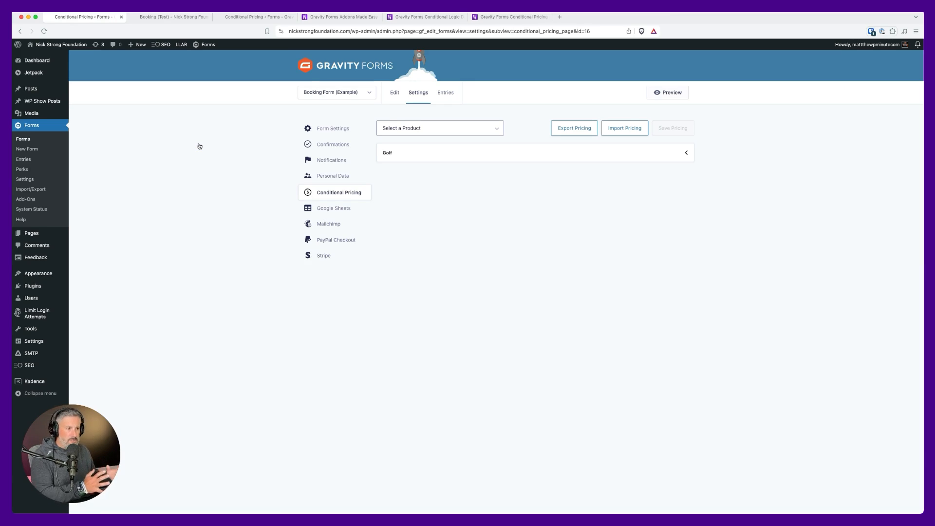
click(564, 149)
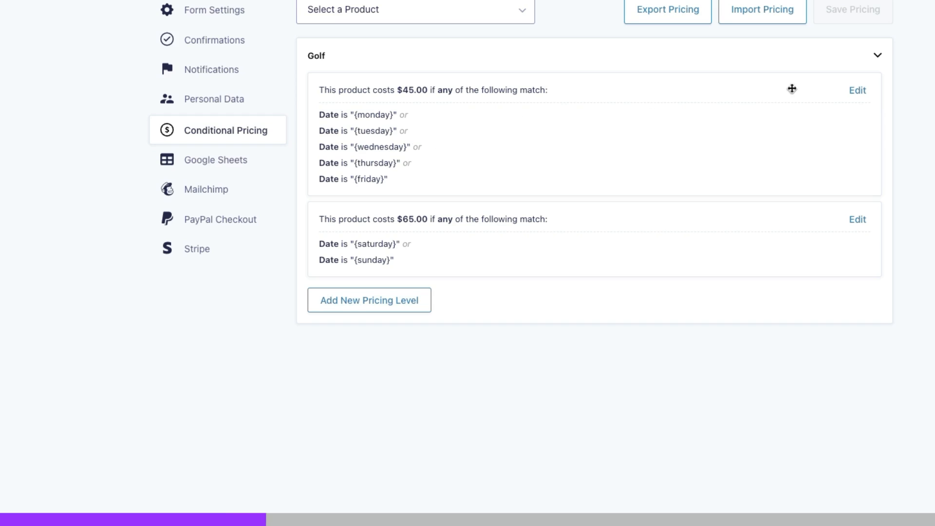
click(859, 93)
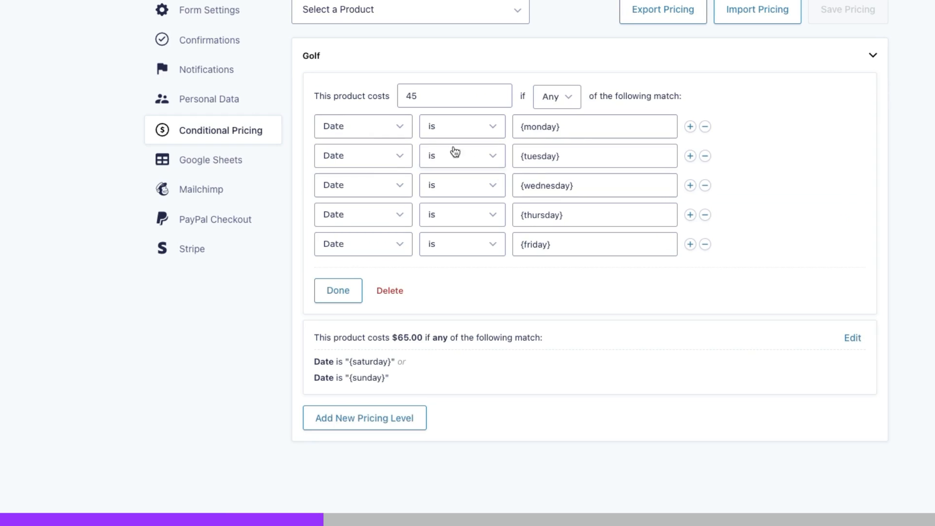
click(575, 126)
click(756, 128)
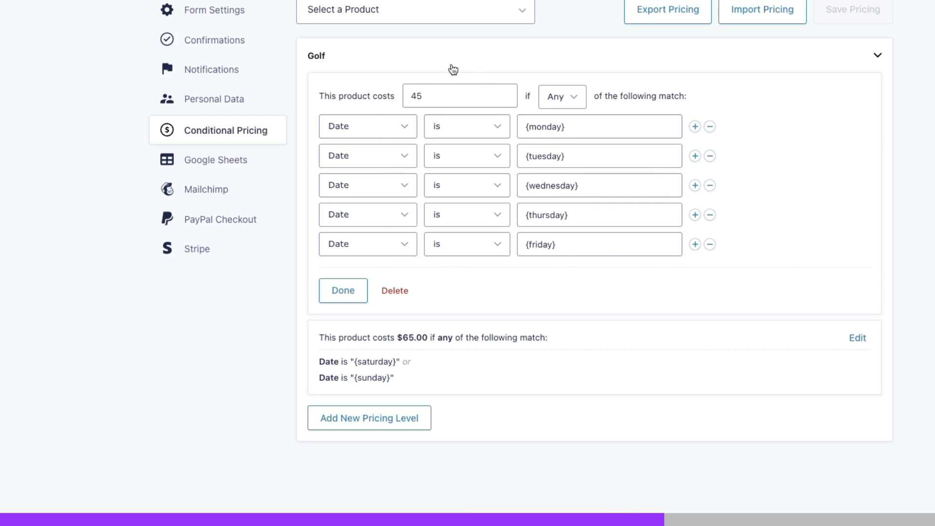
click(440, 91)
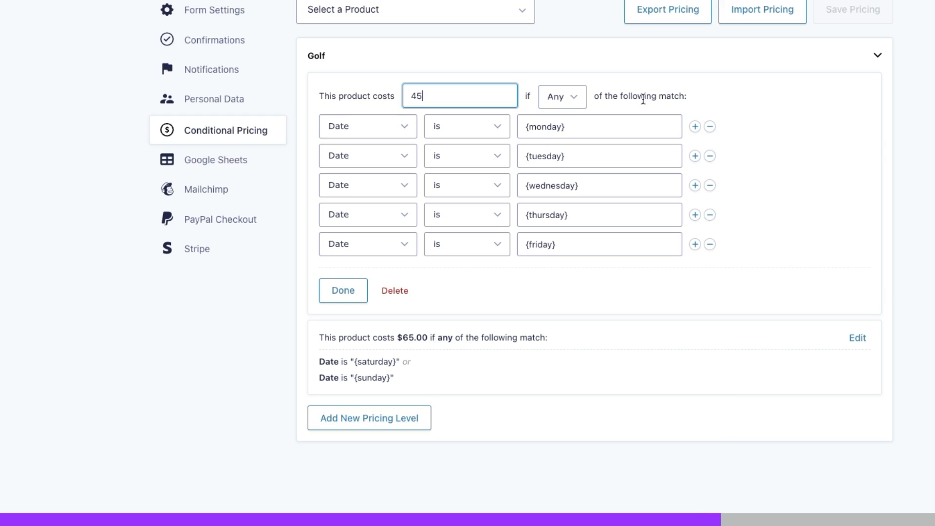
click(857, 338)
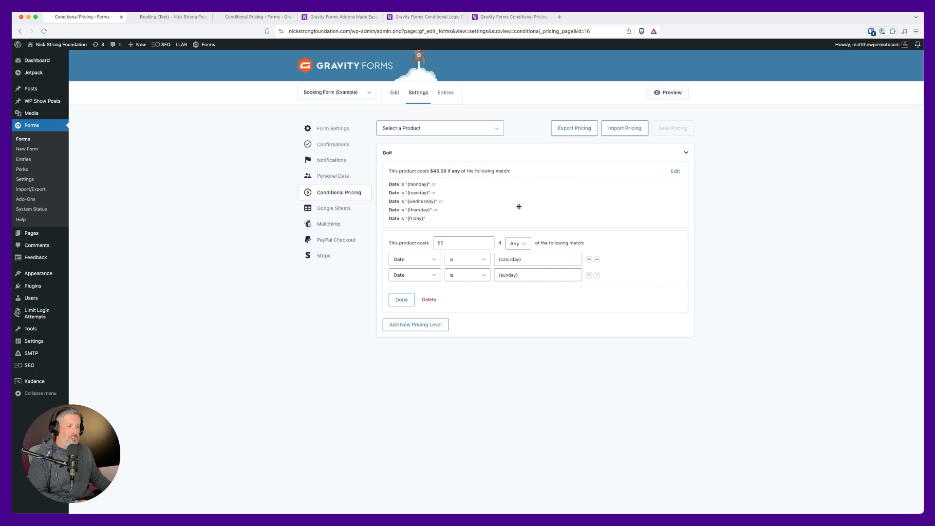
click(674, 172)
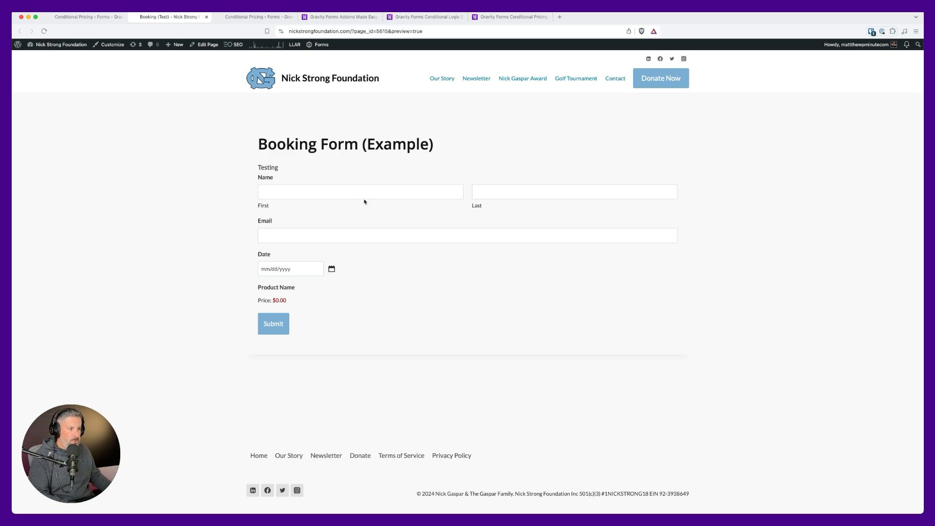
Test the previewed booking form's pricing with the weekday date 07/16/2024 and the weekend date 07/21/2024.
click(304, 270)
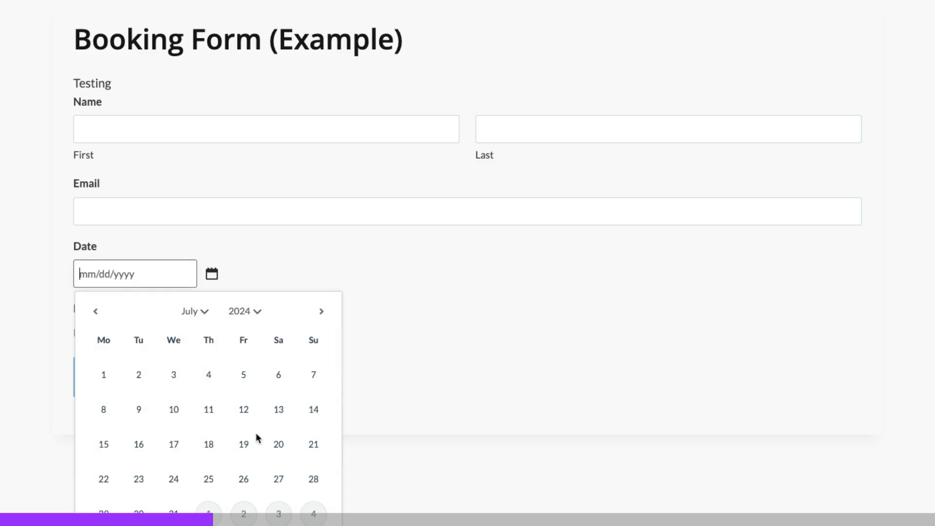
click(142, 446)
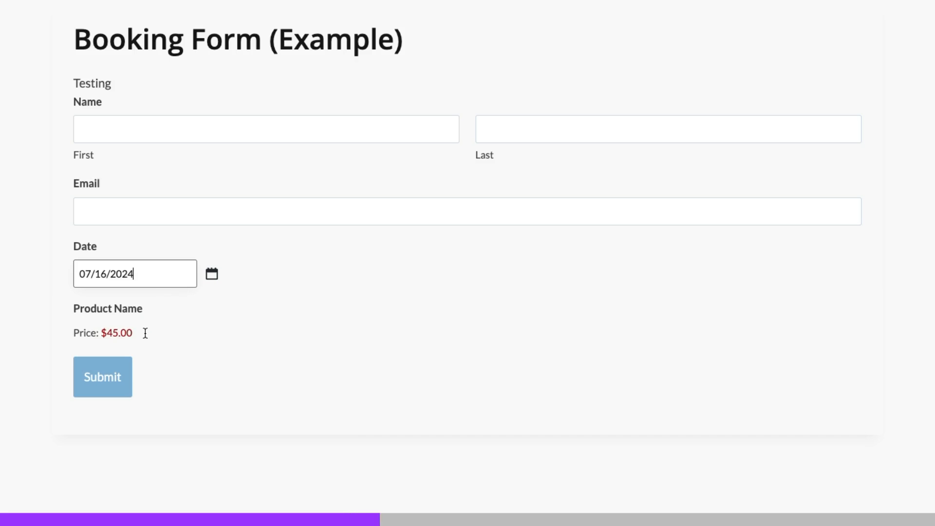
click(213, 274)
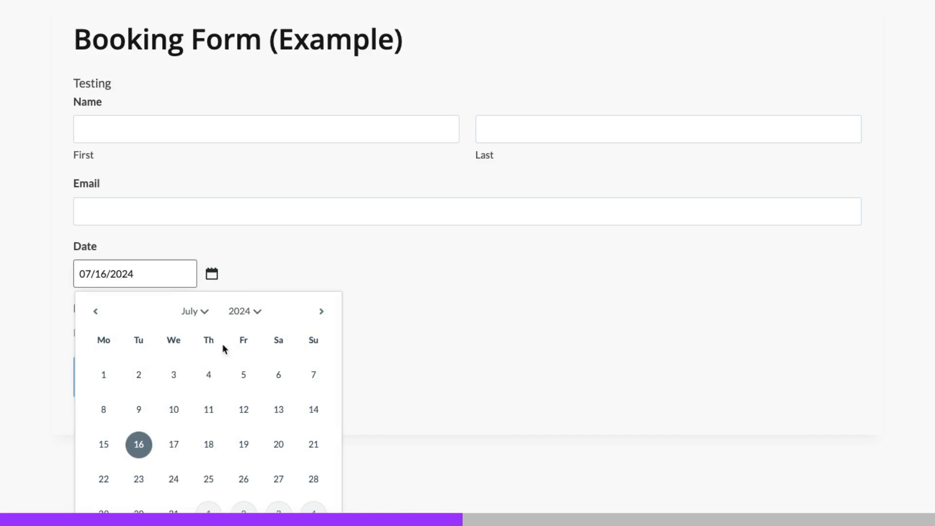
click(315, 445)
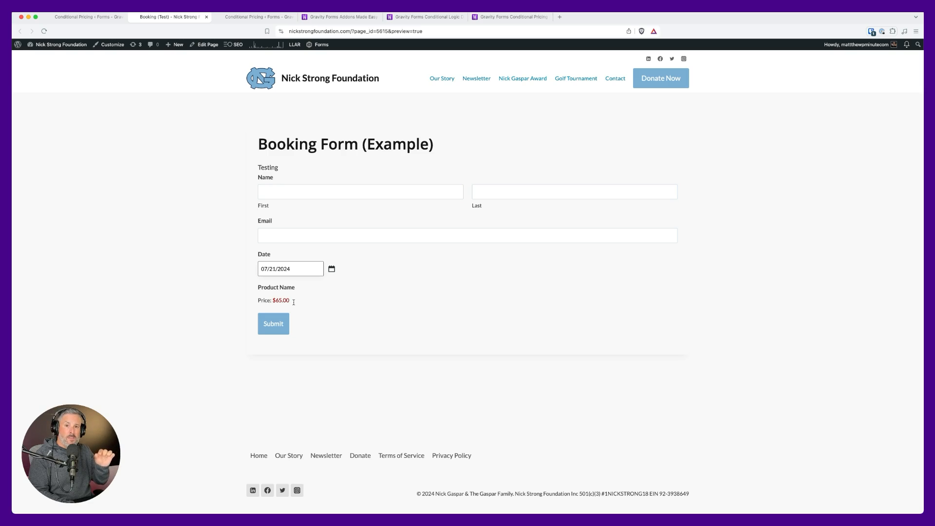
Revisit the documentation pages for Conditional Logic Dates and Conditional Pricing.
click(423, 17)
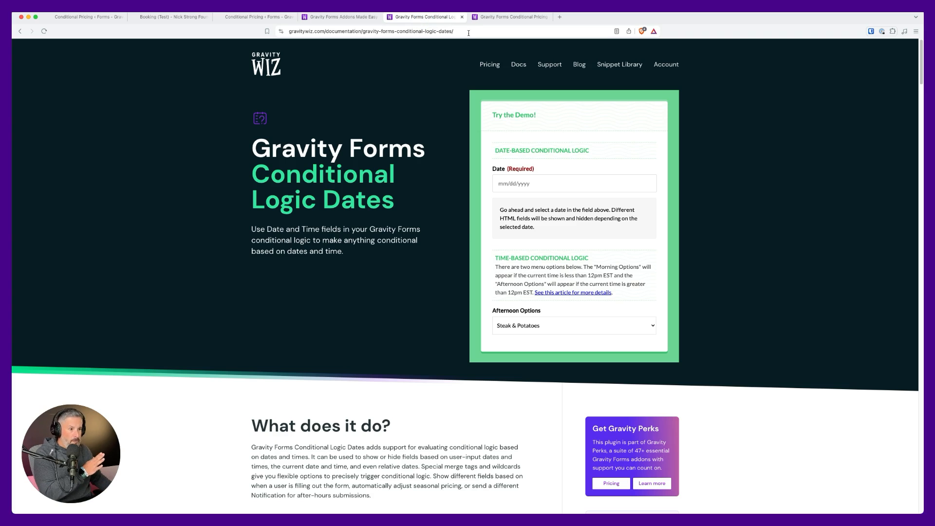
click(489, 17)
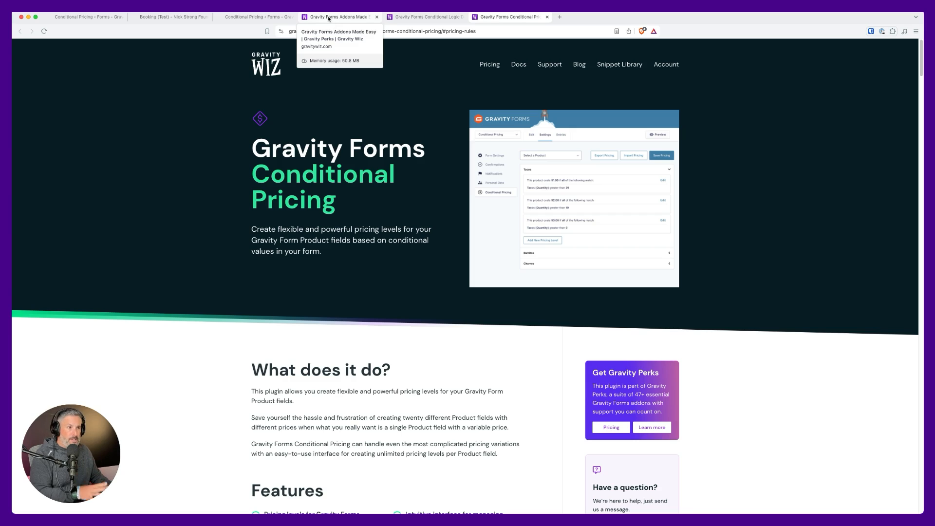
Open the booking form for editing, find the HTML field and add it below the Golf product.
click(259, 20)
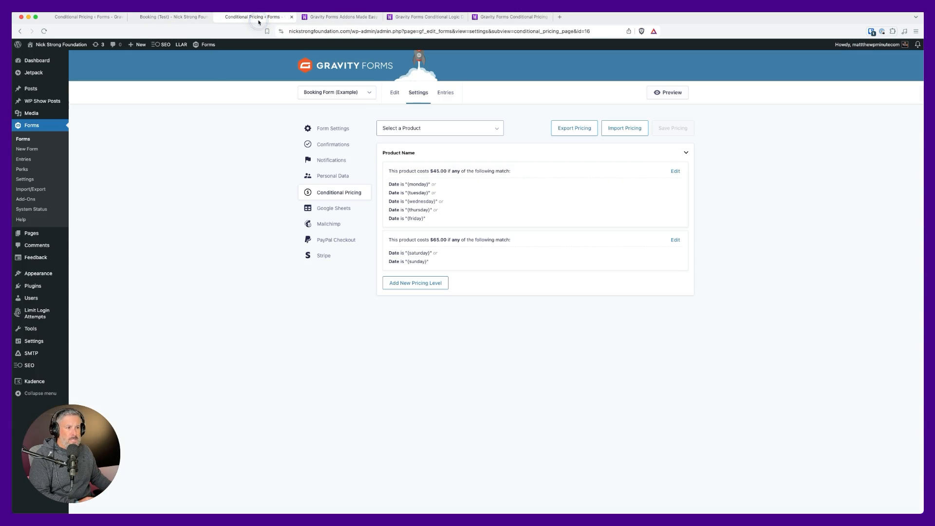
click(400, 94)
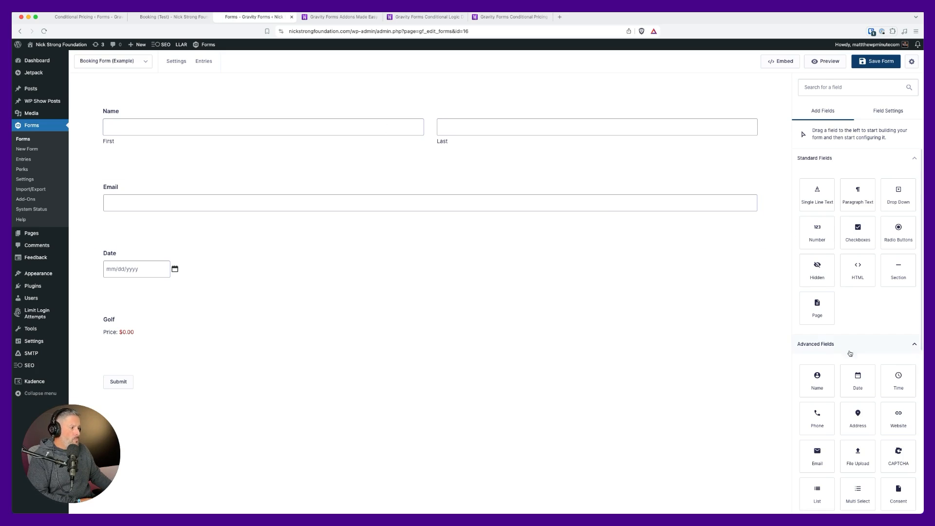
scroll(852, 357, down, 3)
scroll(860, 421, down, 1)
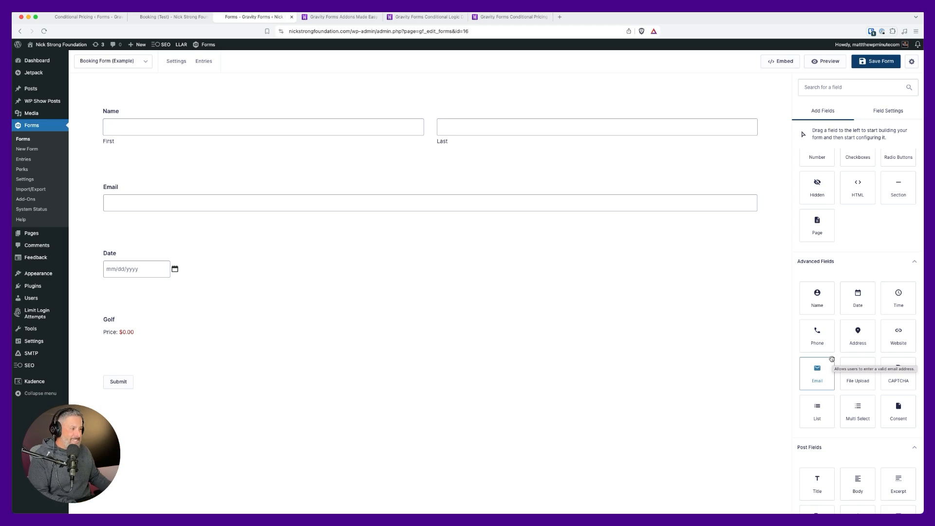
scroll(841, 411, down, 5)
click(847, 86)
text(html)
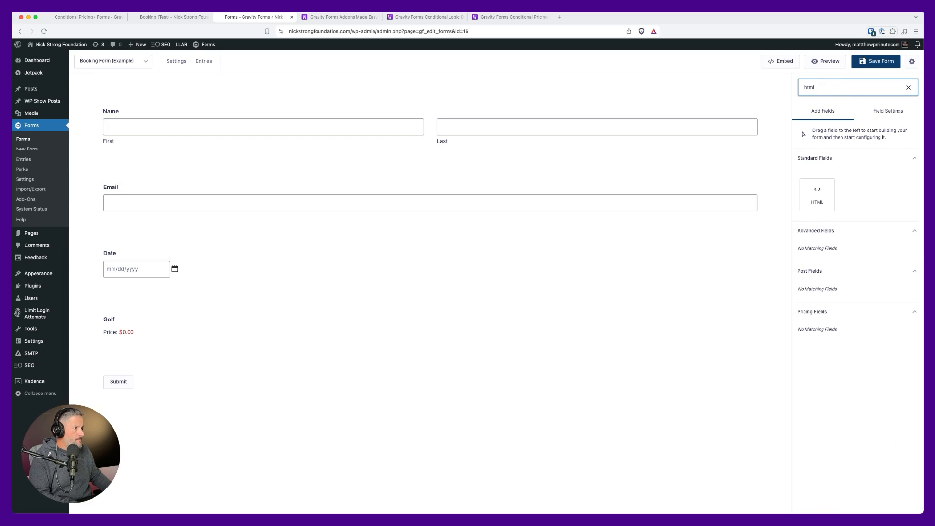
drag(824, 194, 207, 357)
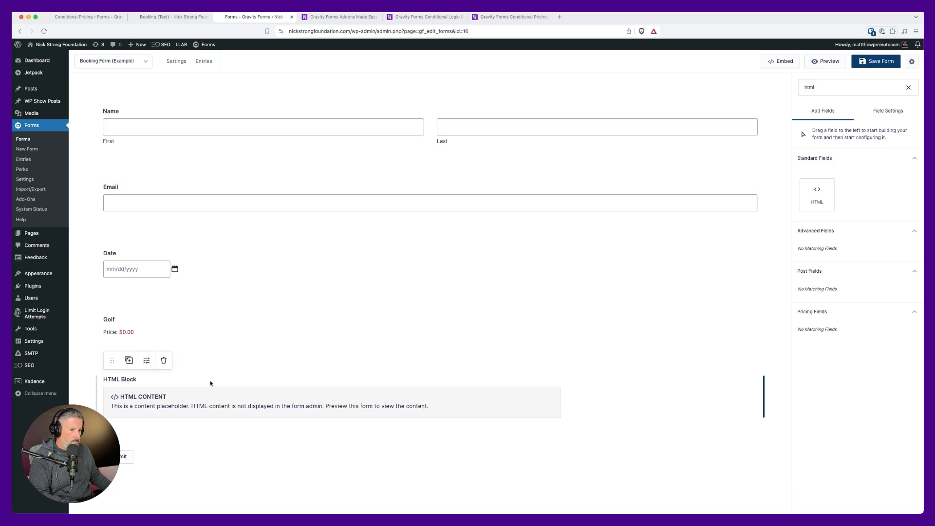
Enable conditional logic on the HTML block so it shows if Any of the rules match.
click(146, 359)
click(858, 323)
click(577, 125)
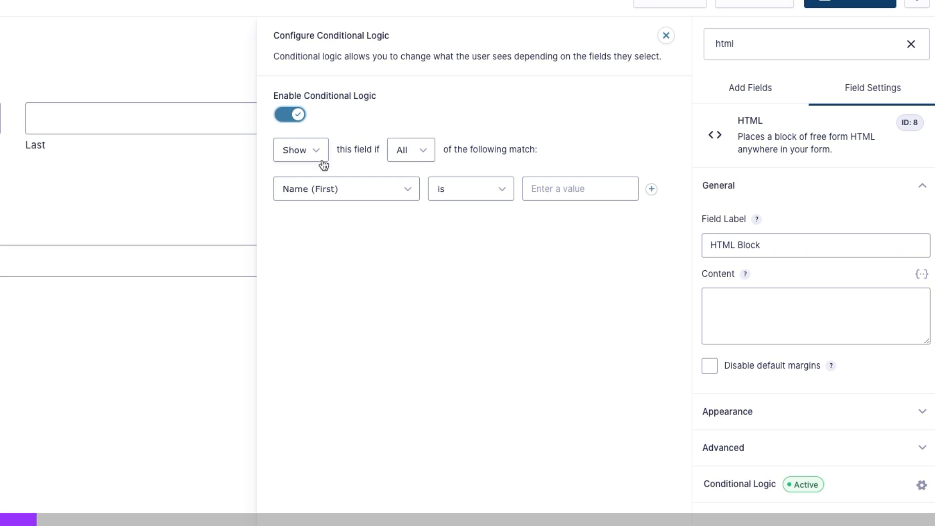
click(423, 154)
click(413, 165)
Define two conditional rules for the HTML block: Date is {saturday} and Date is {sunday}.
click(355, 191)
click(350, 235)
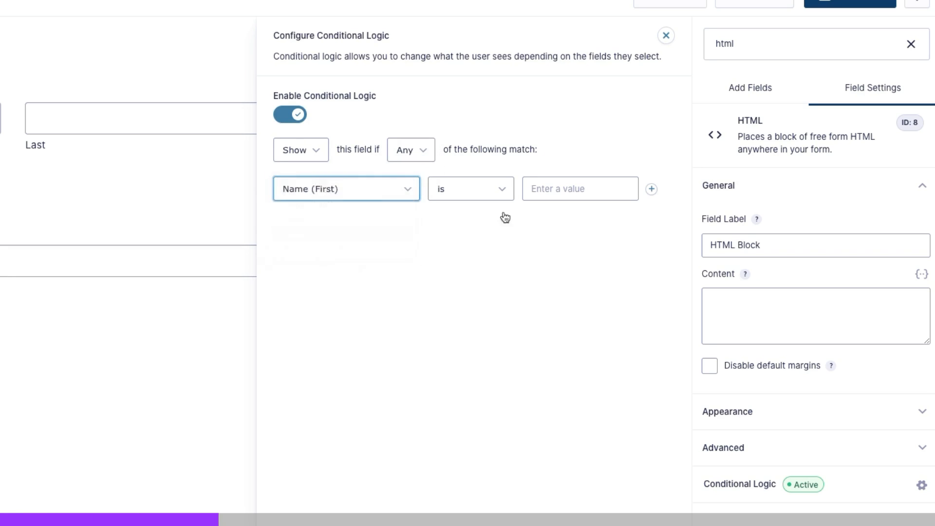
click(546, 187)
text({saturday})
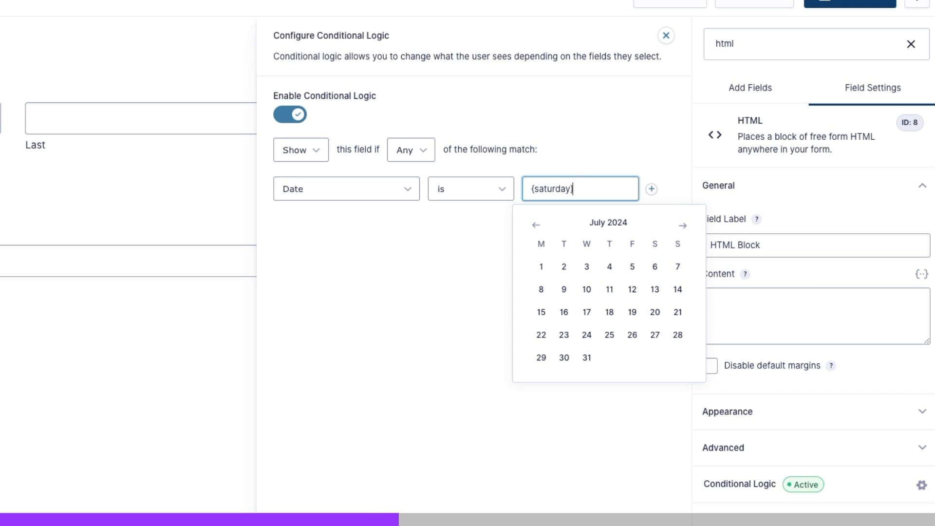
click(651, 189)
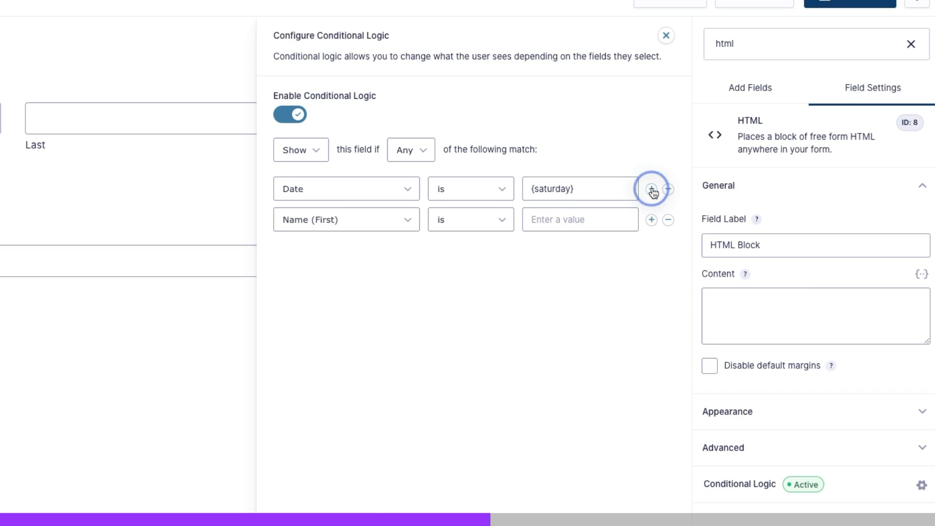
click(363, 229)
click(365, 264)
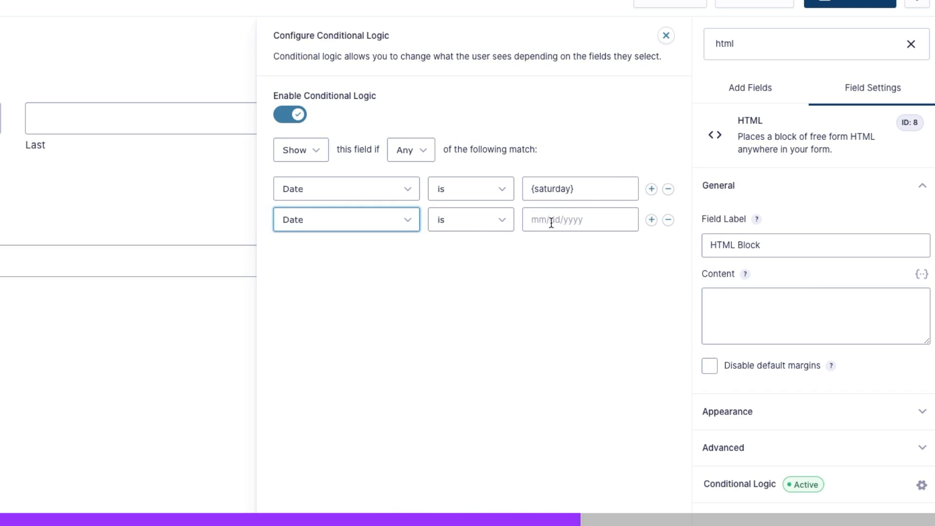
click(581, 218)
text({sunday})
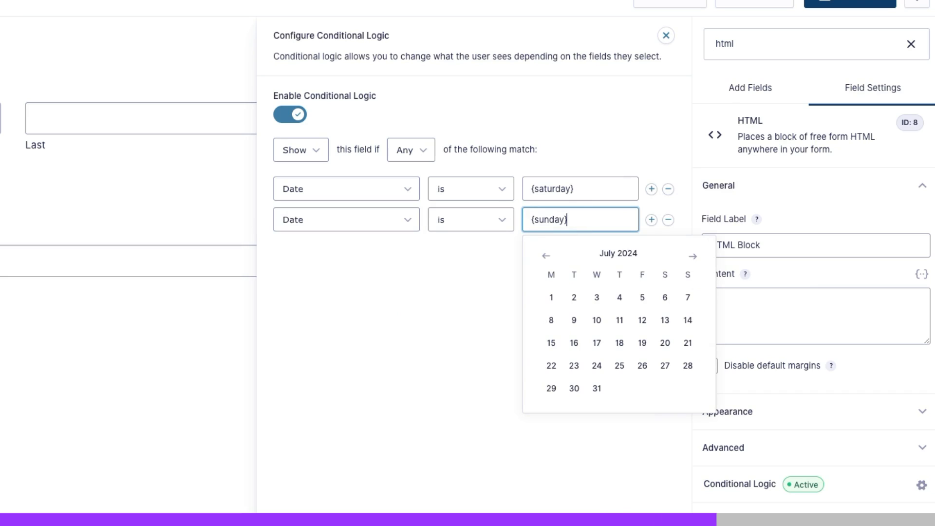
click(507, 253)
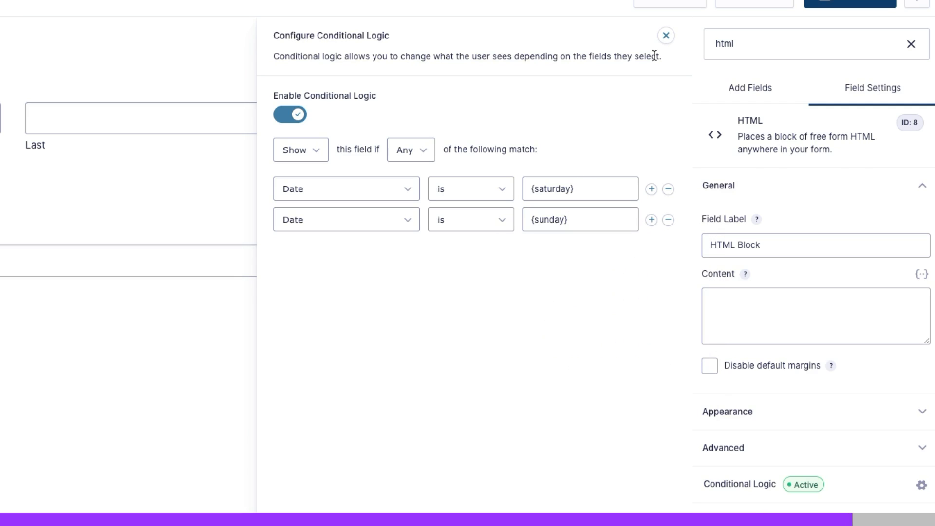
Close the conditional logic settings and set the HTML block's content to "Free hot dogs at the club house for weekend golfers!".
click(773, 291)
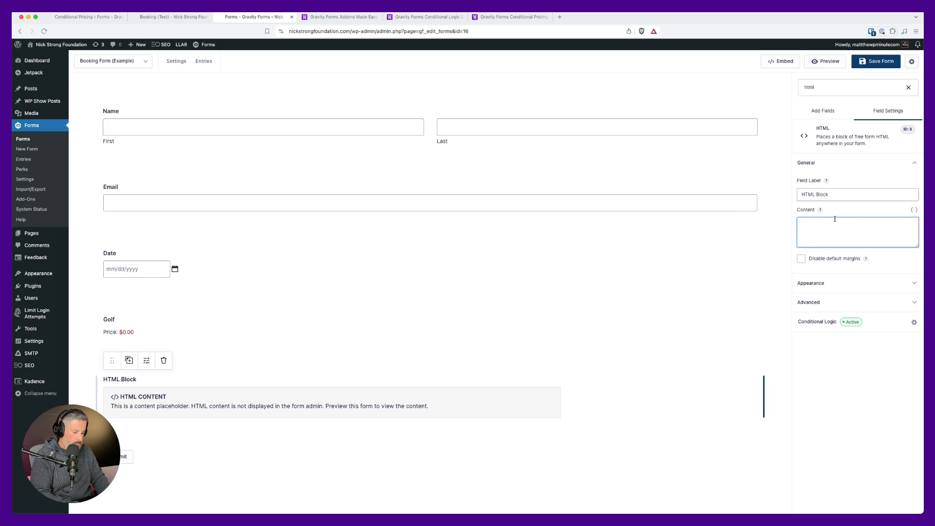
text(Free hot)
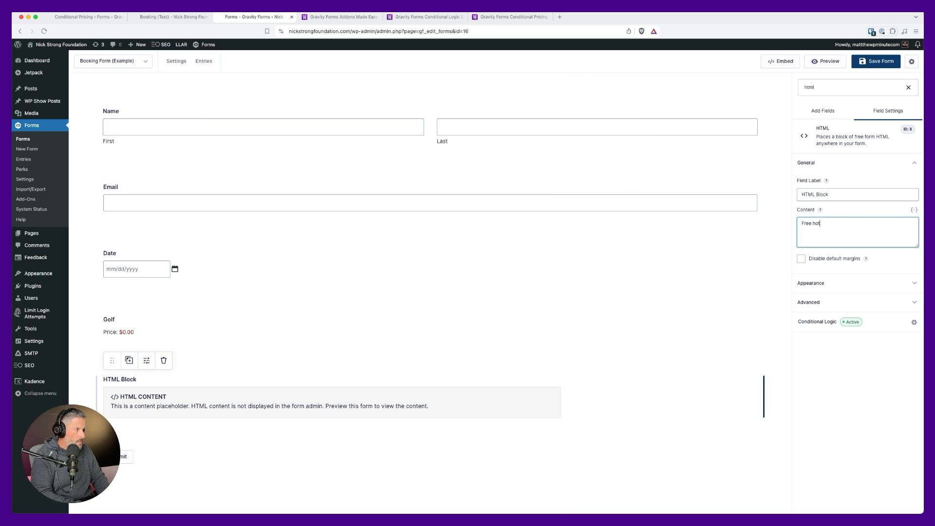
text( dogs at the )
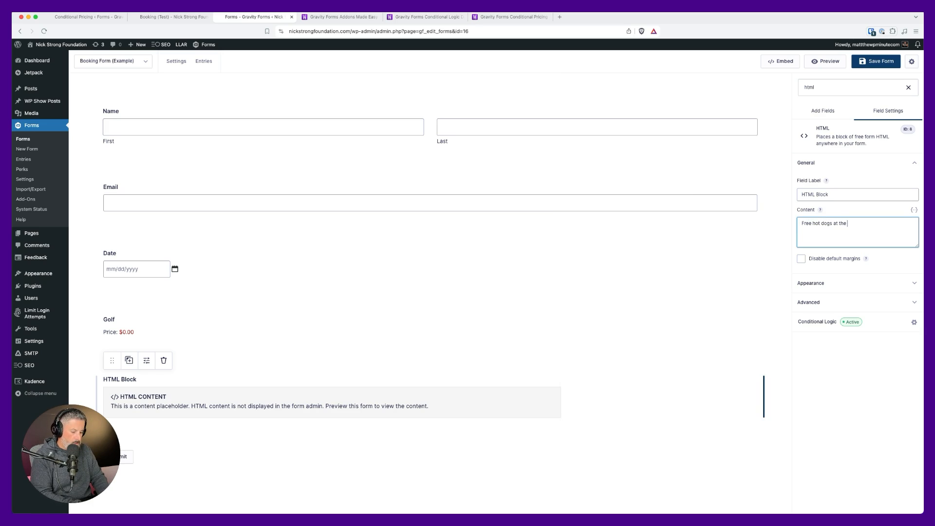
text(club house for)
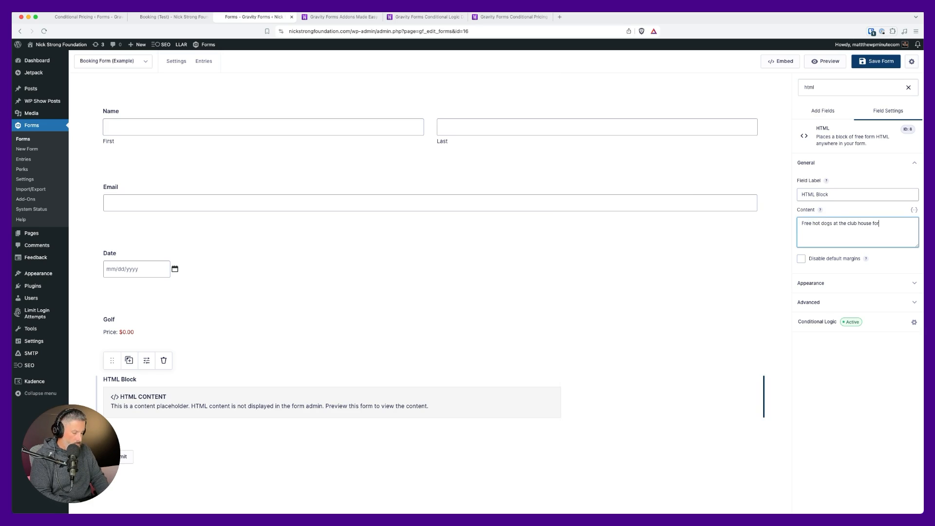
text( weekend)
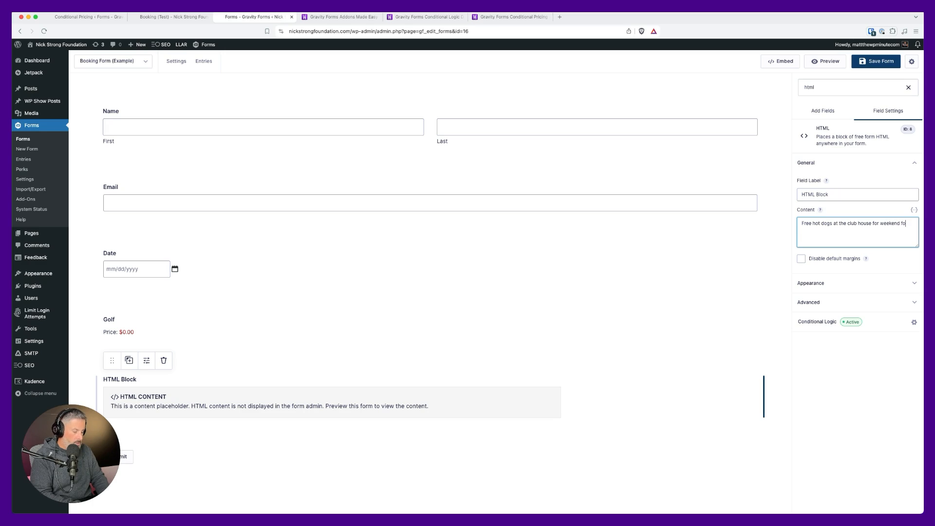
text( golfers!)
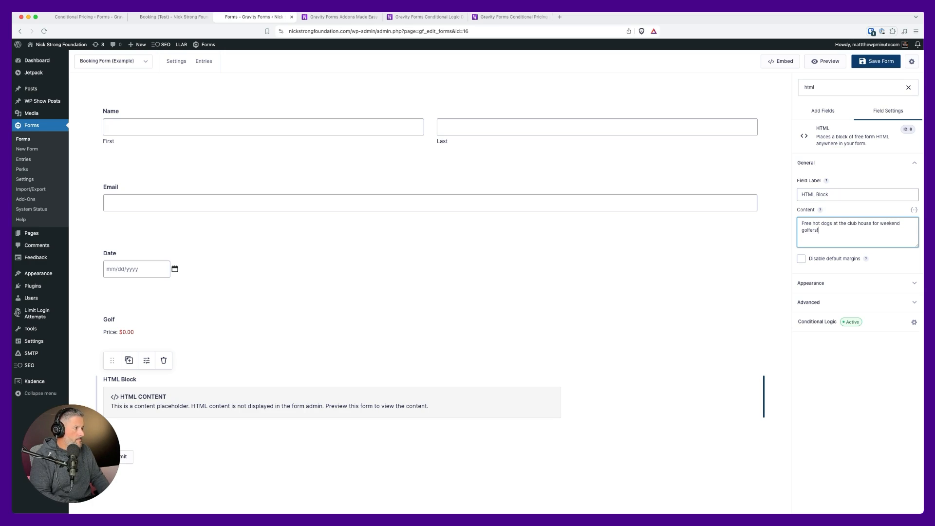
Save the form and test it on the booking page preview by choosing the date 07/07/2024.
click(880, 64)
key(ctrl+shift+Tab)
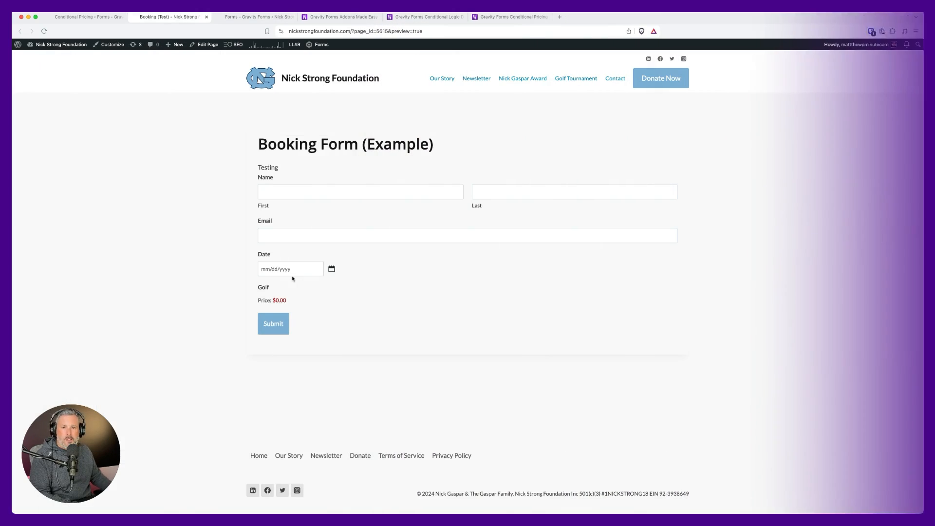
click(292, 269)
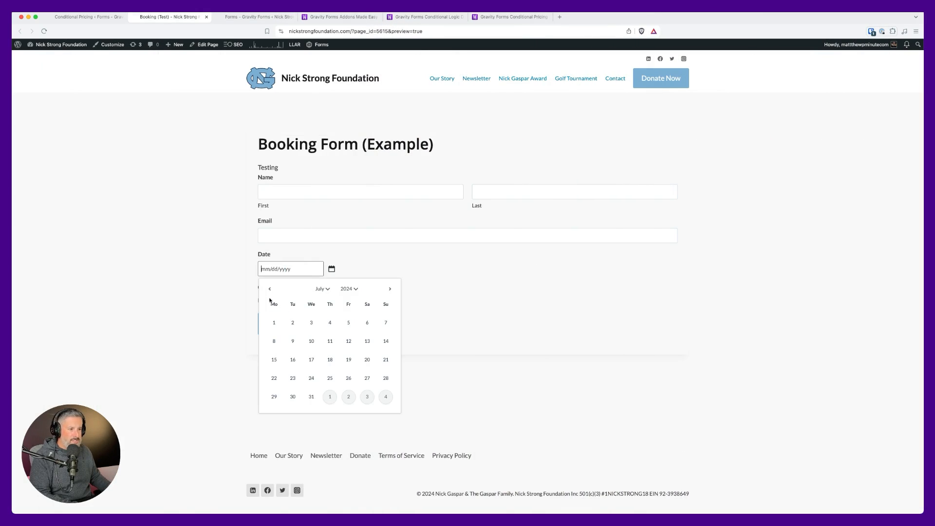
click(385, 323)
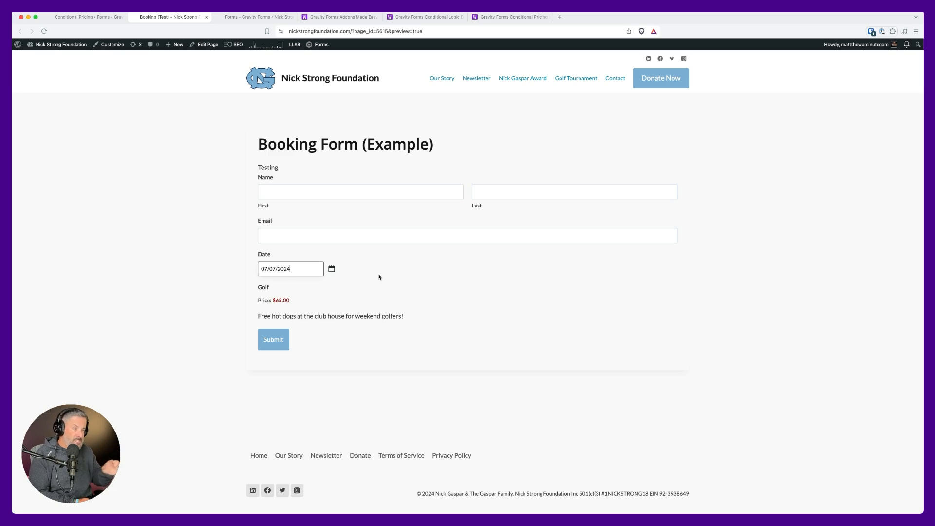
View the Gravity Wiz home page and the product pages for Conditional Logic Dates and Conditional Pricing.
click(341, 16)
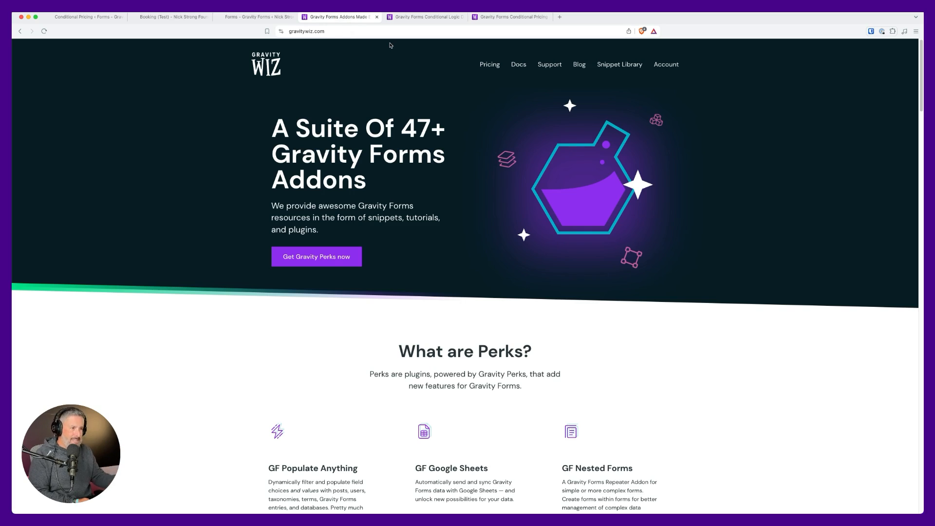
click(424, 17)
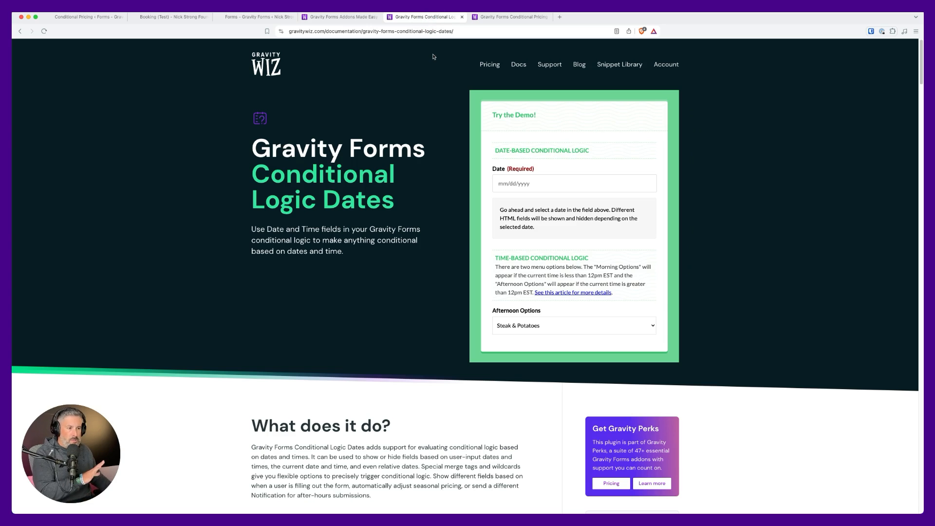
click(503, 19)
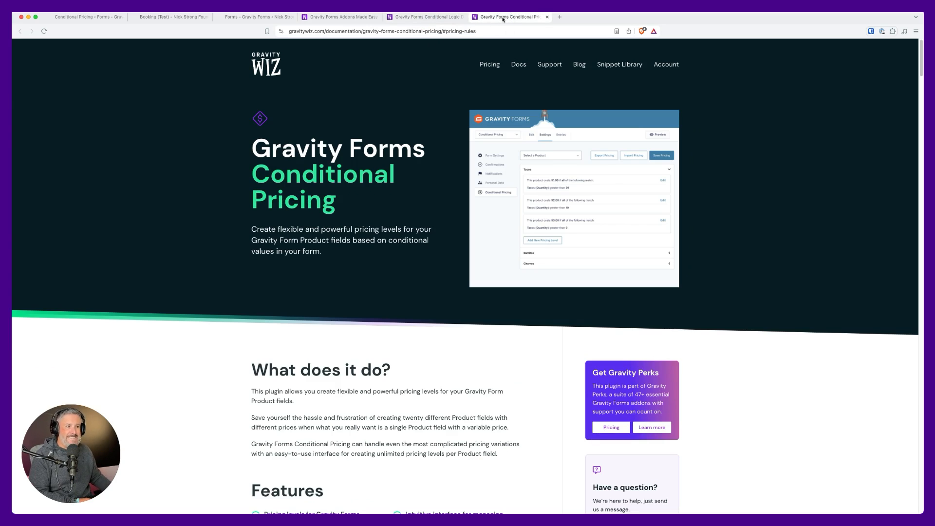